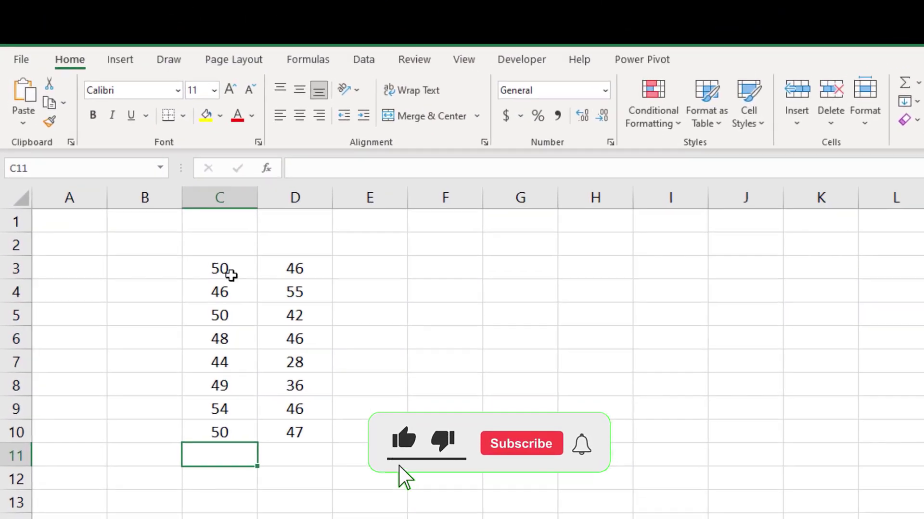
Enter =MODE(C3:D10) in F3, which returns 46 as the most frequent value
left_click_drag(185, 225, 256, 364)
left_click_drag(321, 456, 324, 458)
left_click(462, 285)
type("=")
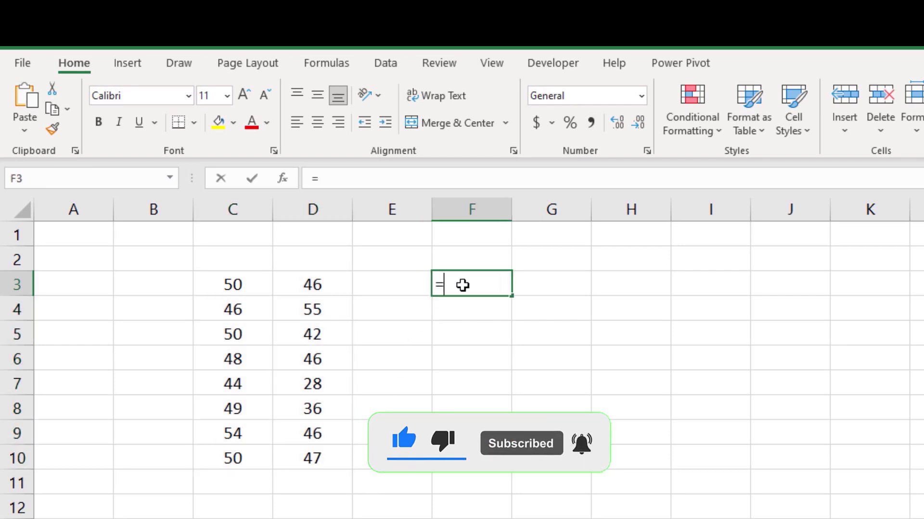
type("mode(")
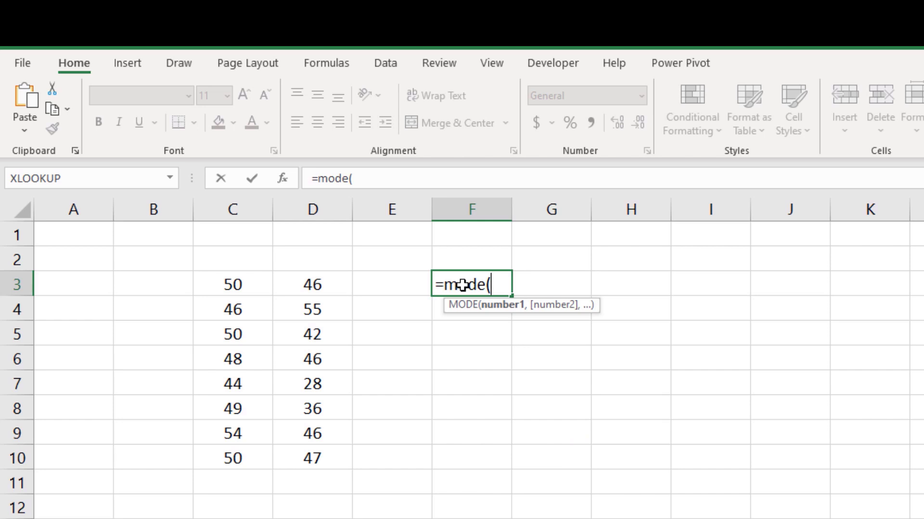
left_click_drag(219, 279, 327, 465)
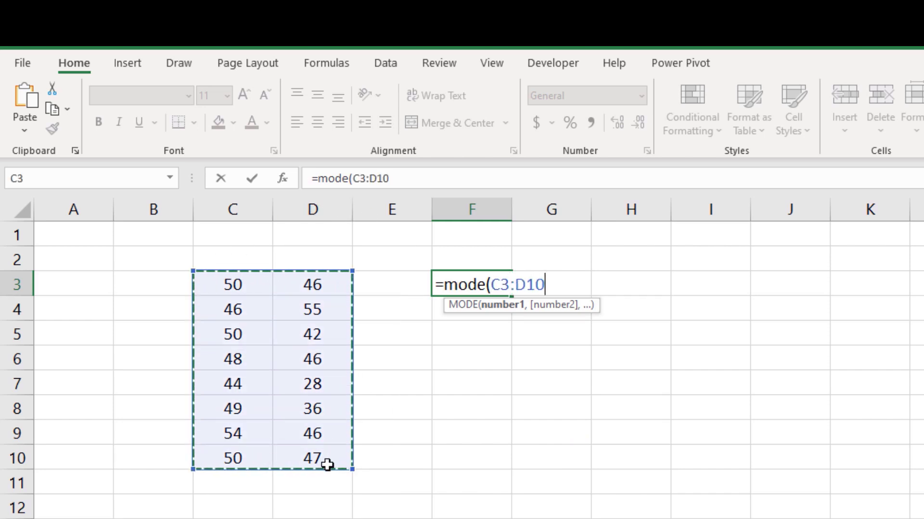
type(")")
key("Return")
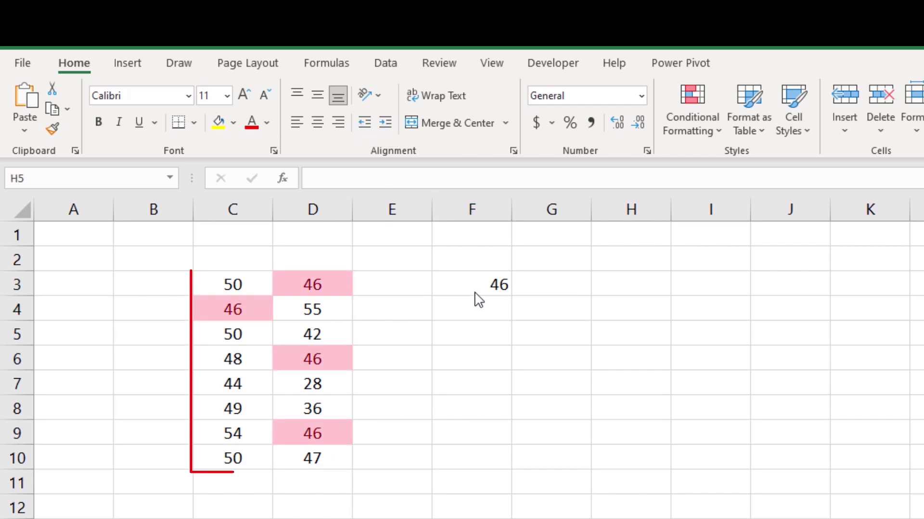
left_click(468, 284)
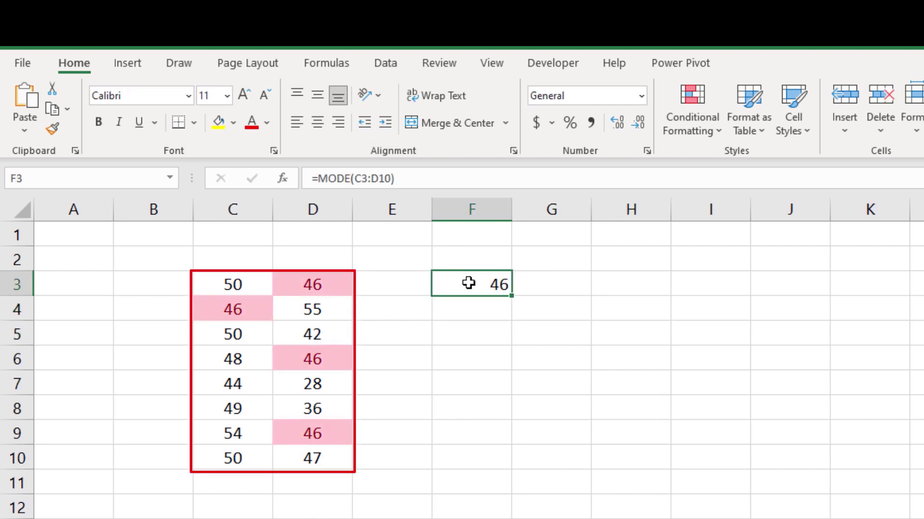
Reselect F3 to review its =MODE(C3:D10) formula
left_click(456, 351)
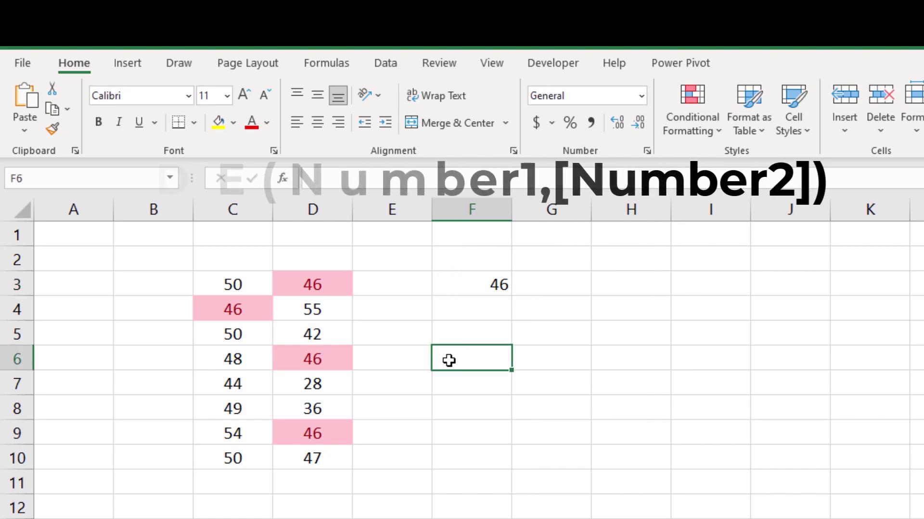
left_click(474, 288)
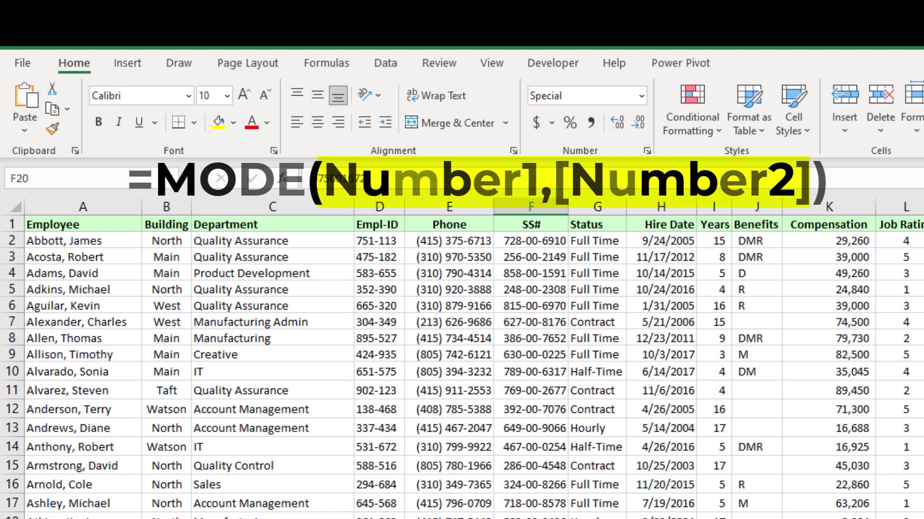
left_click(248, 308)
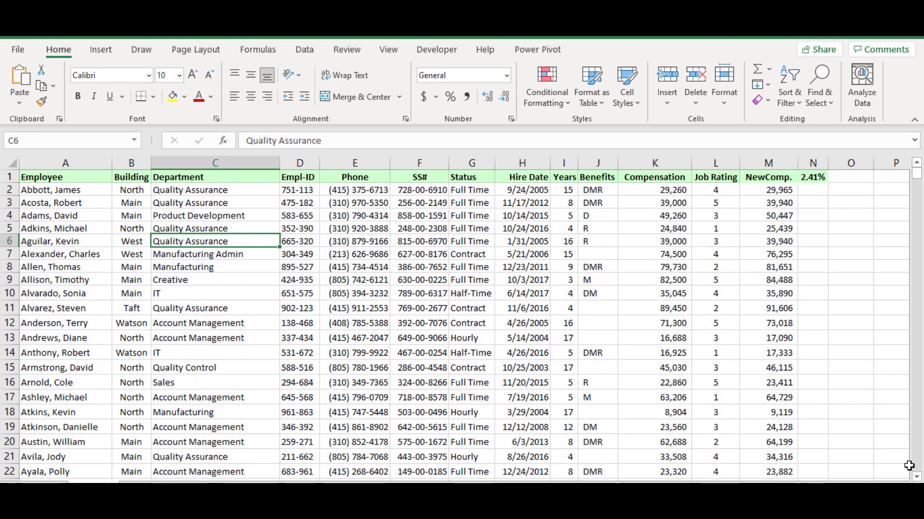
left_click(71, 214)
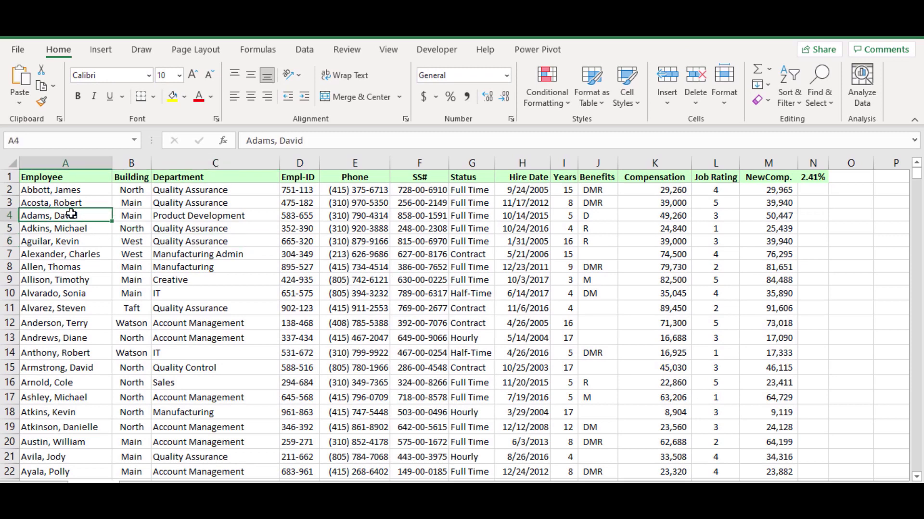
left_click(370, 241)
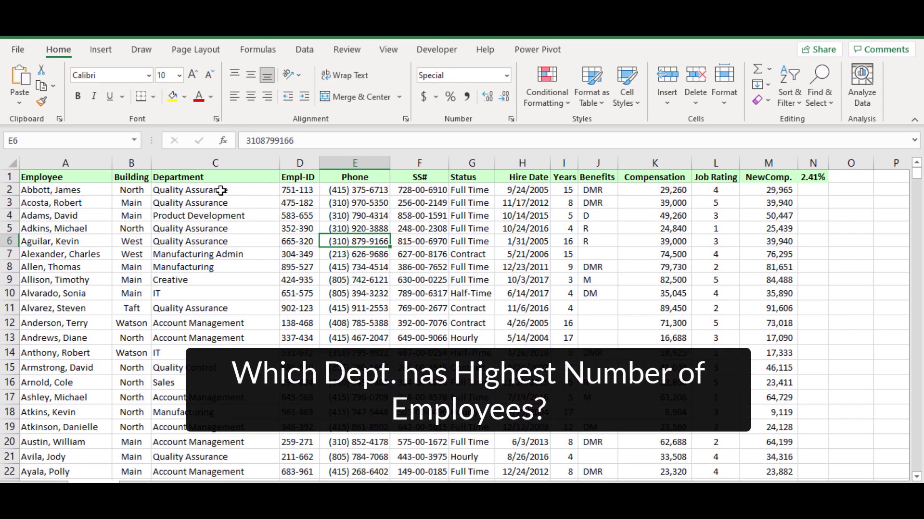
left_click(221, 188)
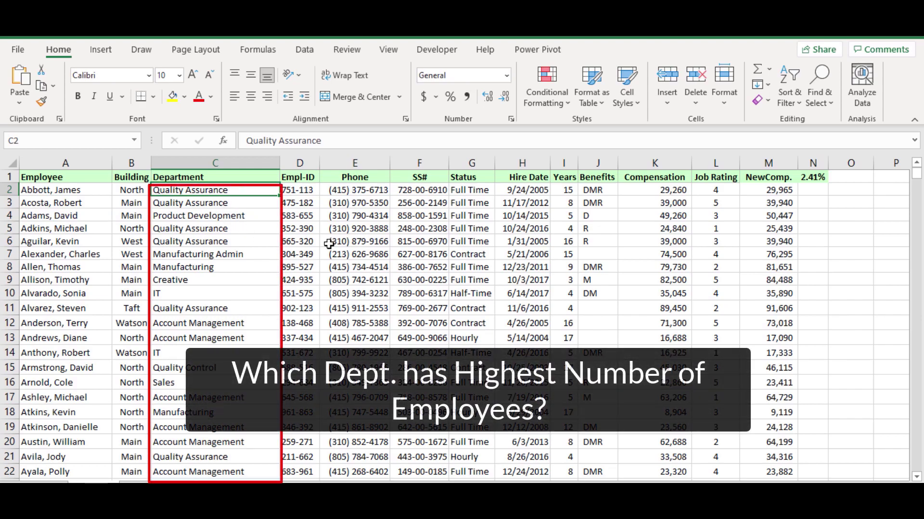
scroll(266, 283, "down", 4)
scroll(266, 285, "down", 5)
scroll(266, 286, "up", 9)
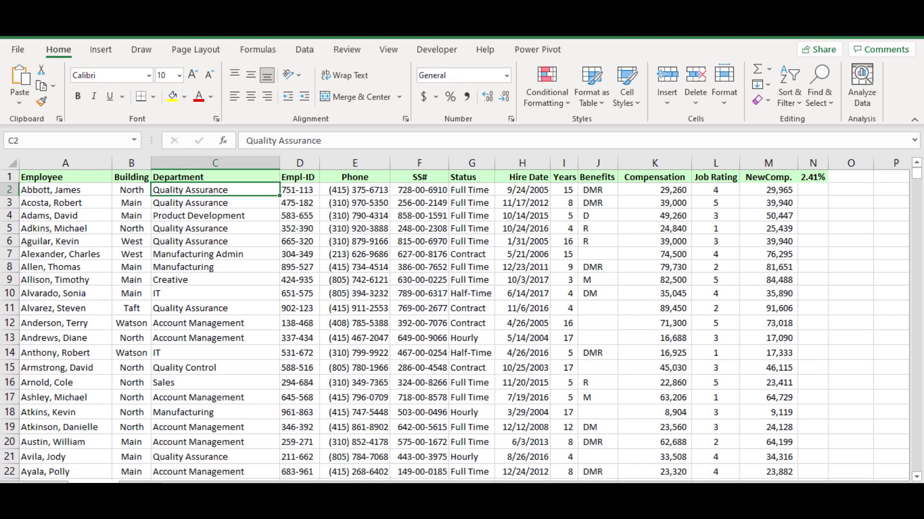
scroll(871, 480, "right", 1)
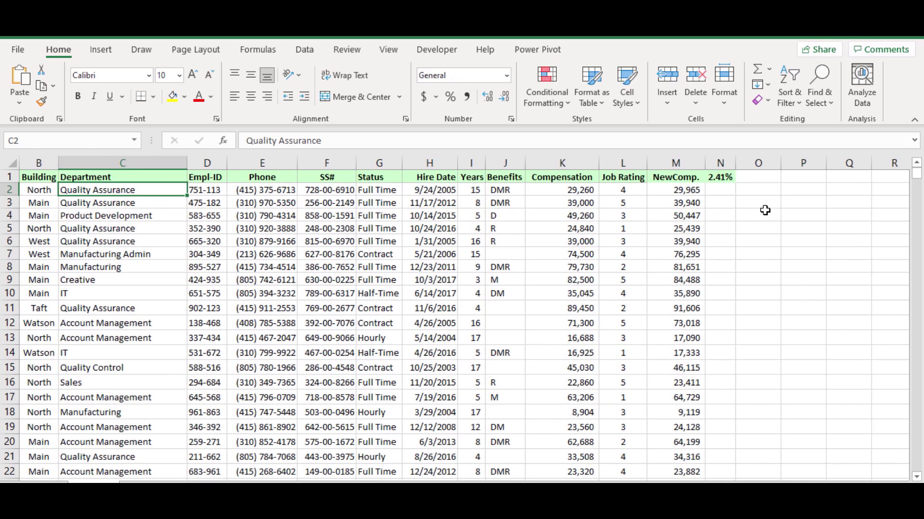
Enter =MATCH(C:C,C:C,0) in O2 to get each department's first-occurrence row
left_click(754, 192)
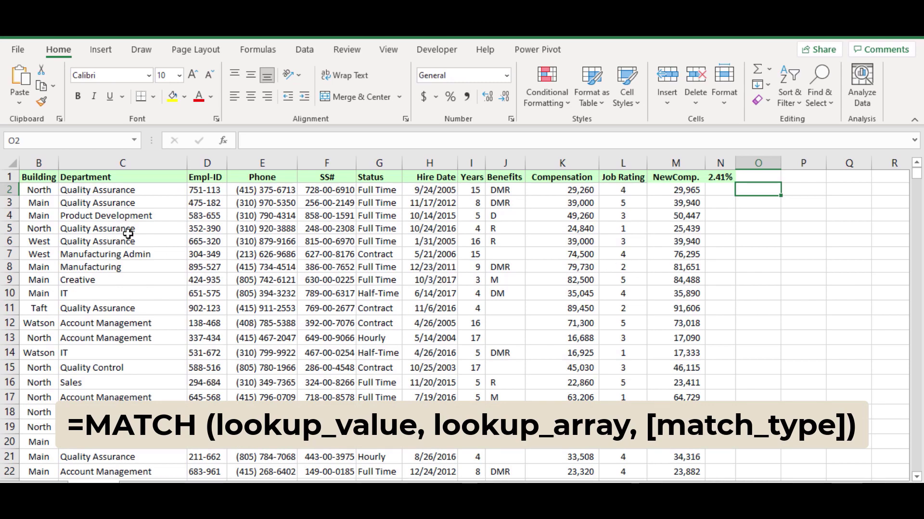
type("=mat")
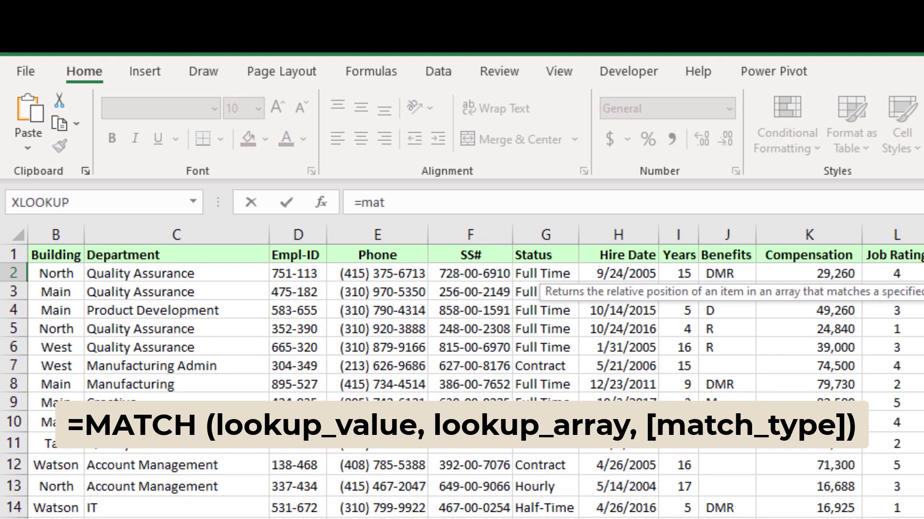
key("Tab")
type("c:")
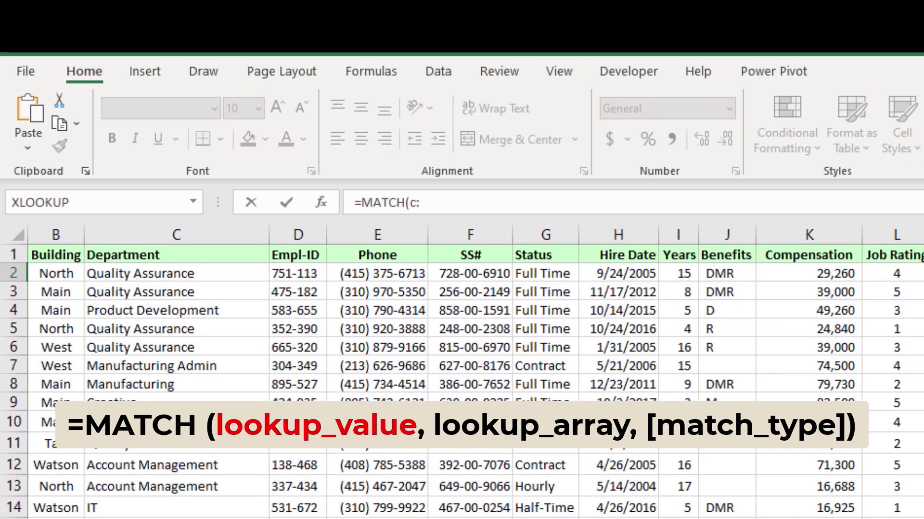
type("c")
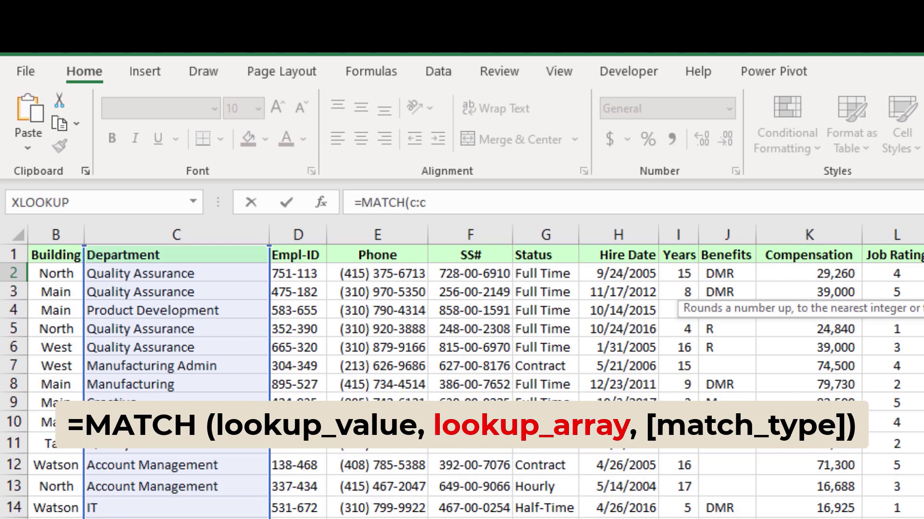
type(",c:c")
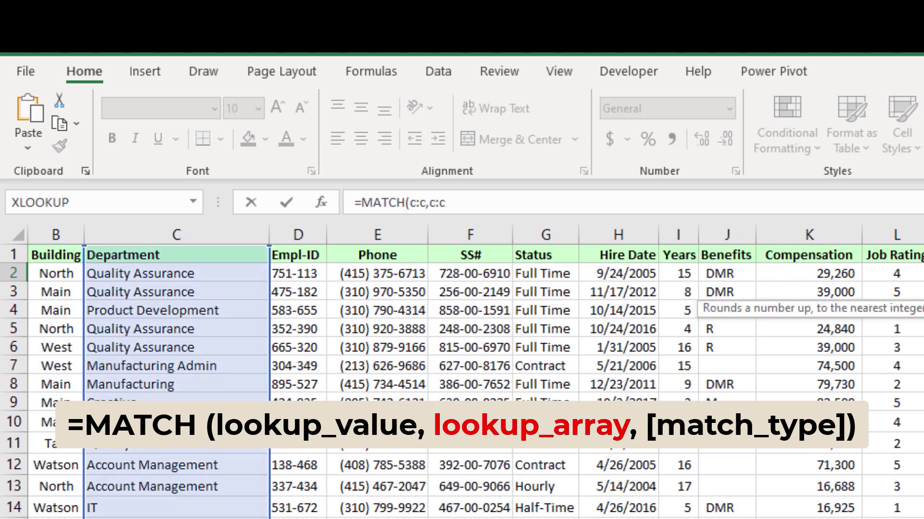
type(",0")
key("Return")
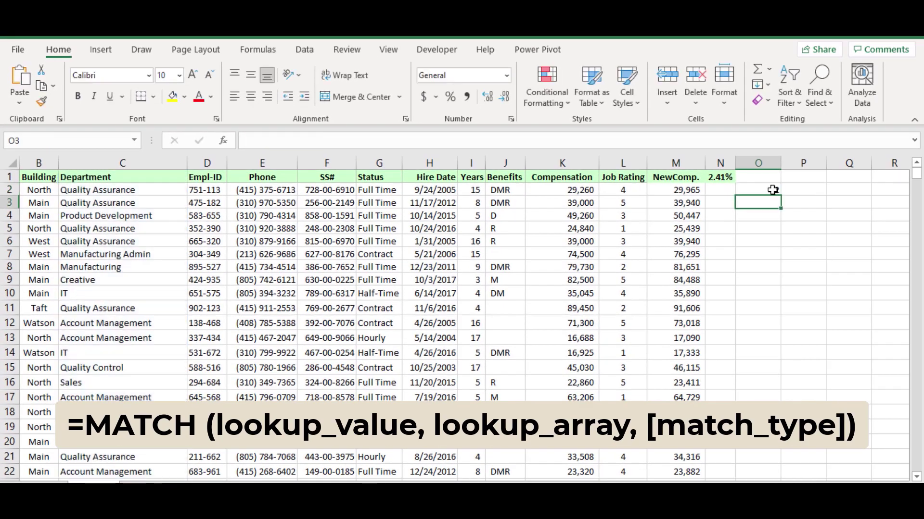
left_click(772, 190)
double_click(780, 196)
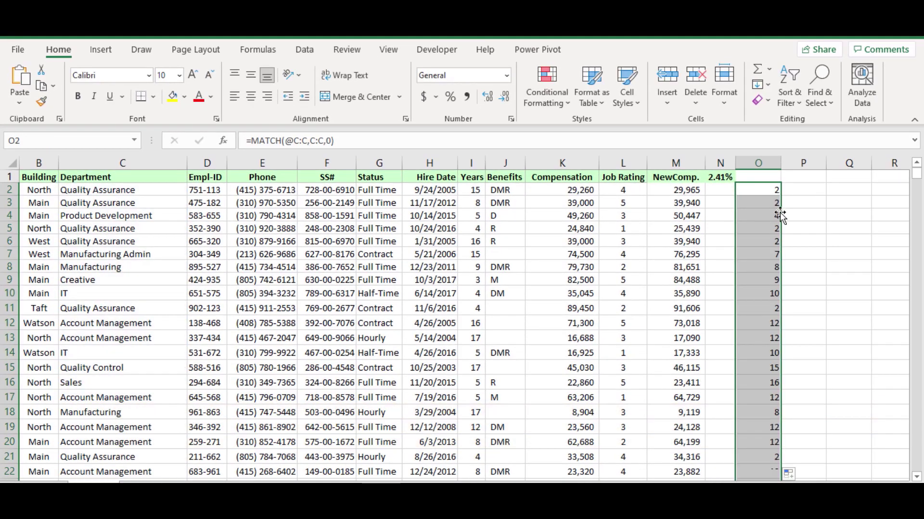
left_click(762, 266)
scroll(783, 282, "down", 4)
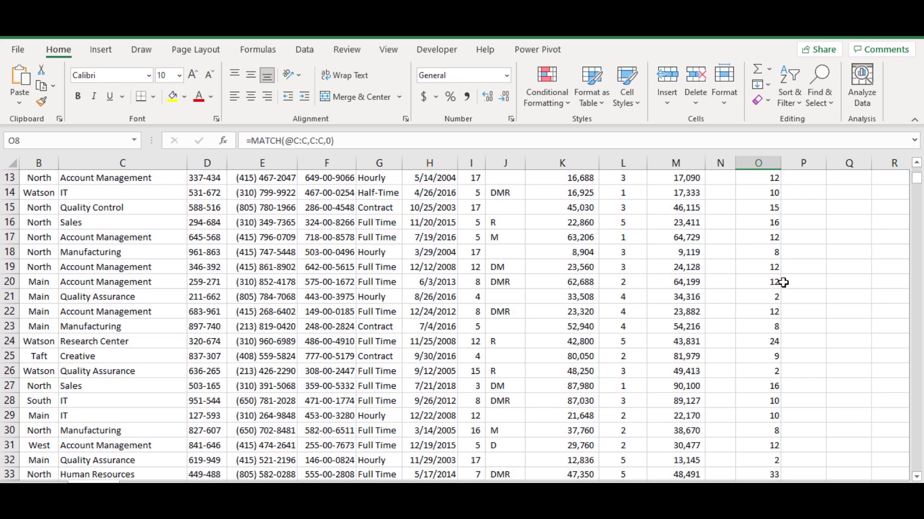
scroll(783, 283, "down", 11)
scroll(772, 315, "up", 9)
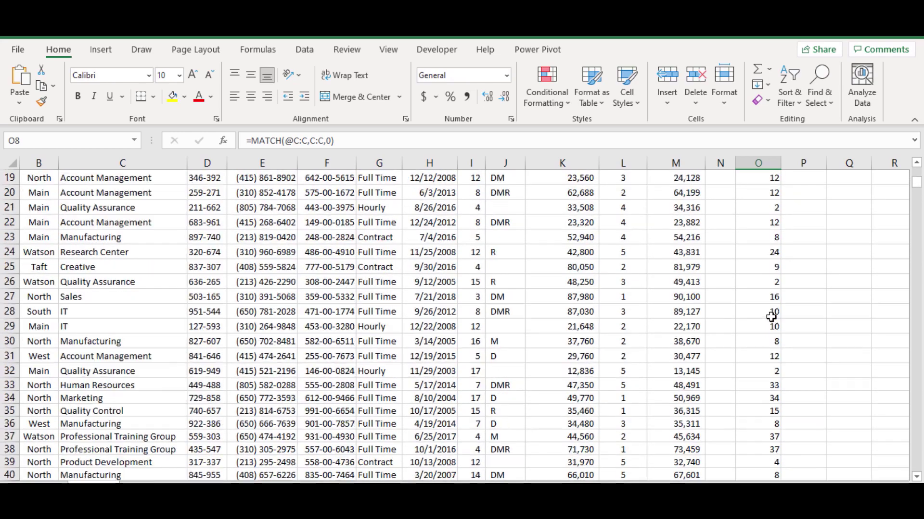
scroll(771, 317, "up", 6)
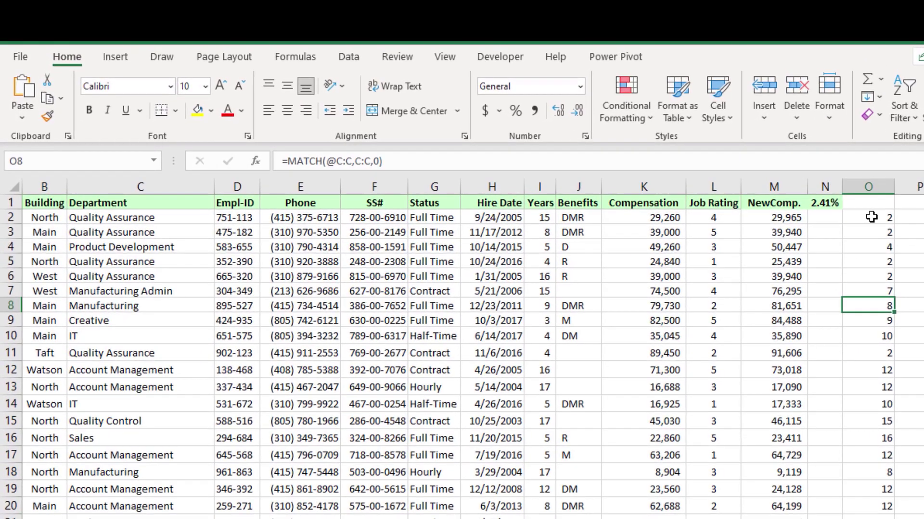
left_click(758, 188)
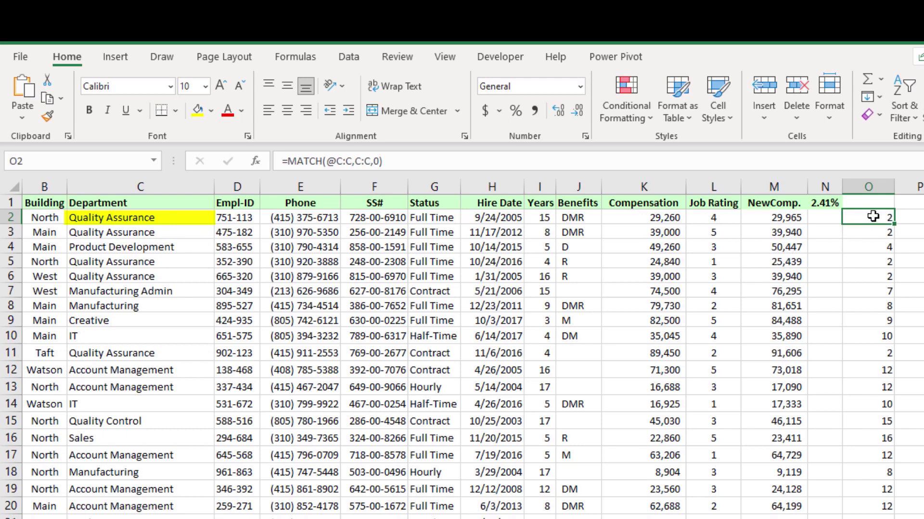
left_click(873, 231)
left_click(874, 244)
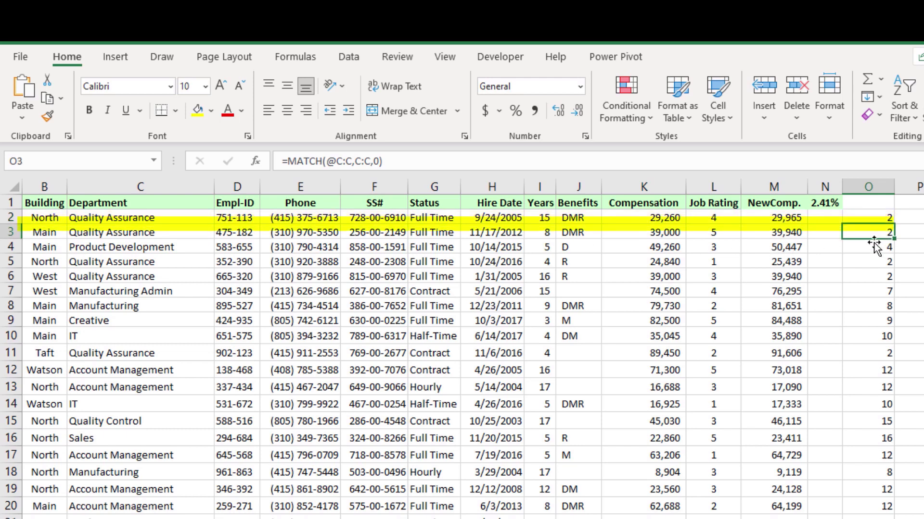
left_click(875, 260)
left_click(878, 291)
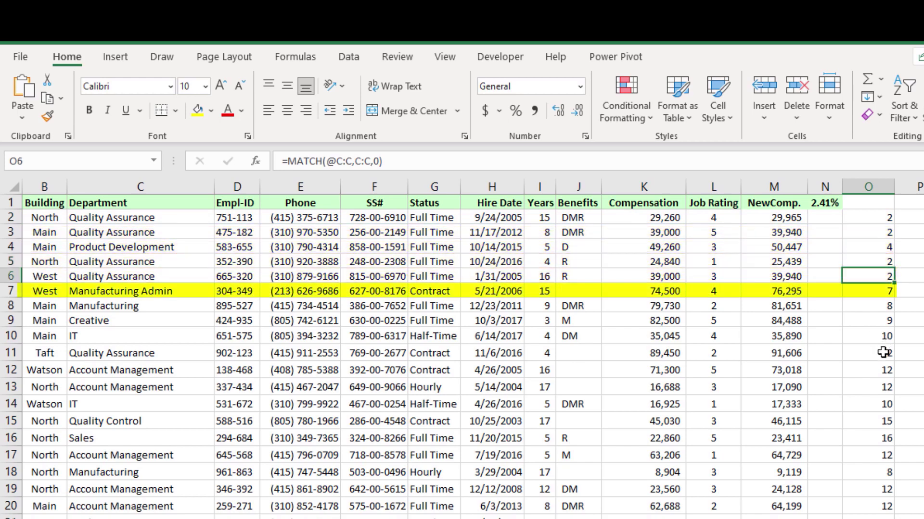
left_click(880, 353)
scroll(866, 416, "down", 5)
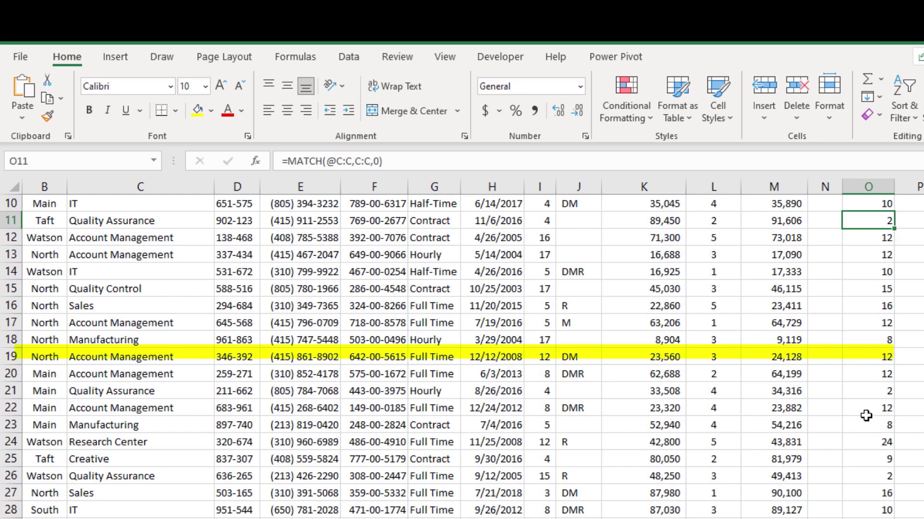
scroll(866, 415, "up", 5)
left_click(883, 247)
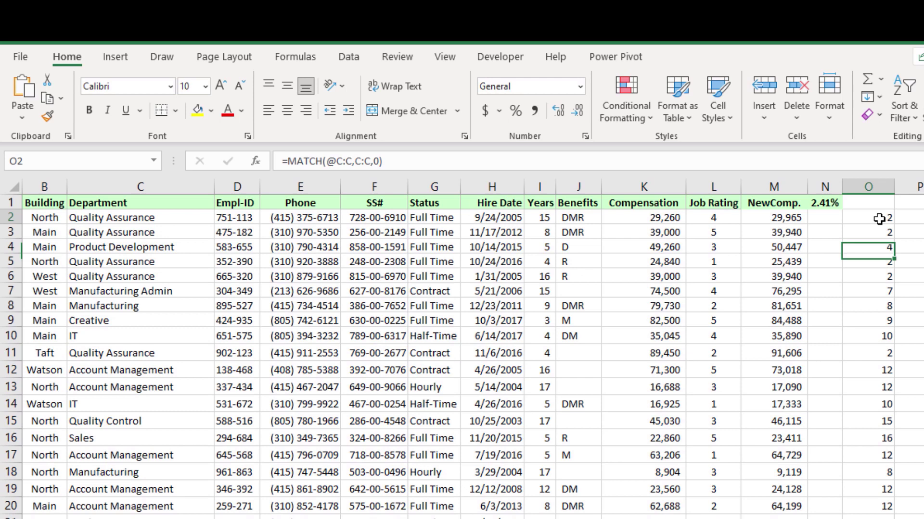
left_click(879, 219)
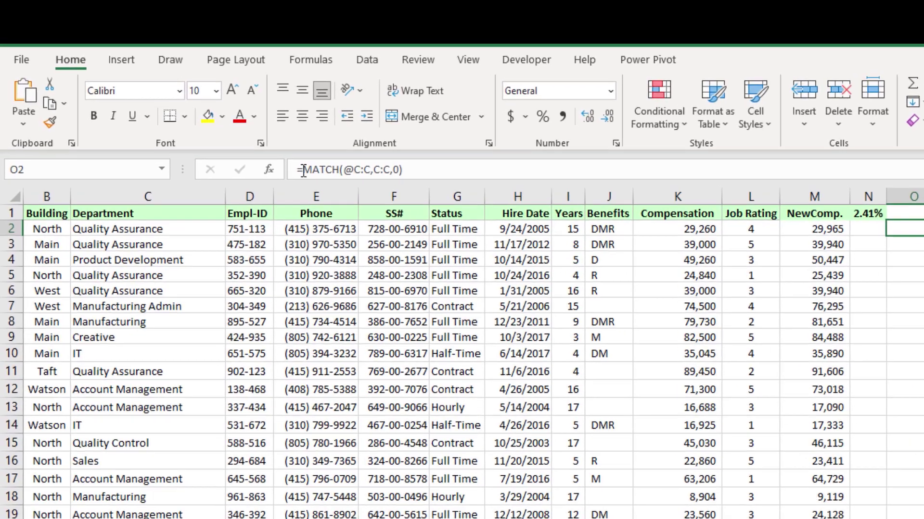
Change O2 to =MODE(MATCH(C:C,C:C,0)), which currently shows #N/A
left_click(288, 161)
type("mode(")
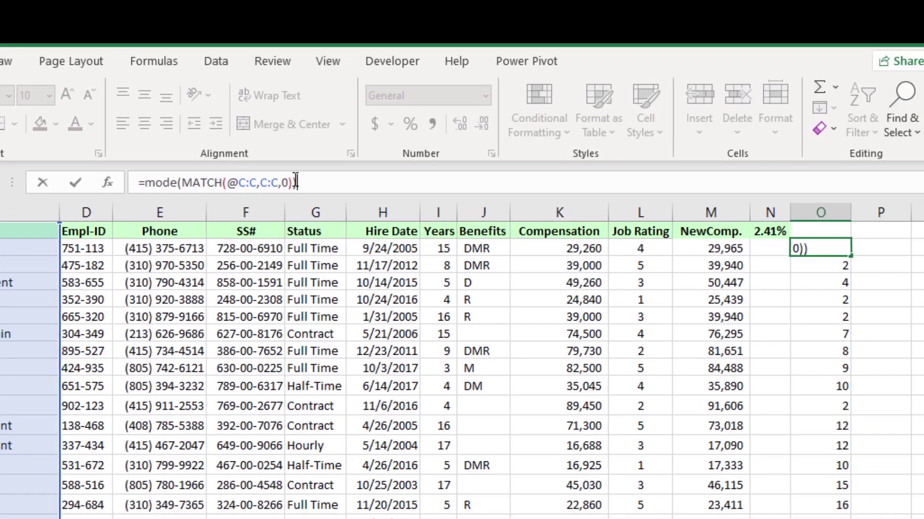
key("Return")
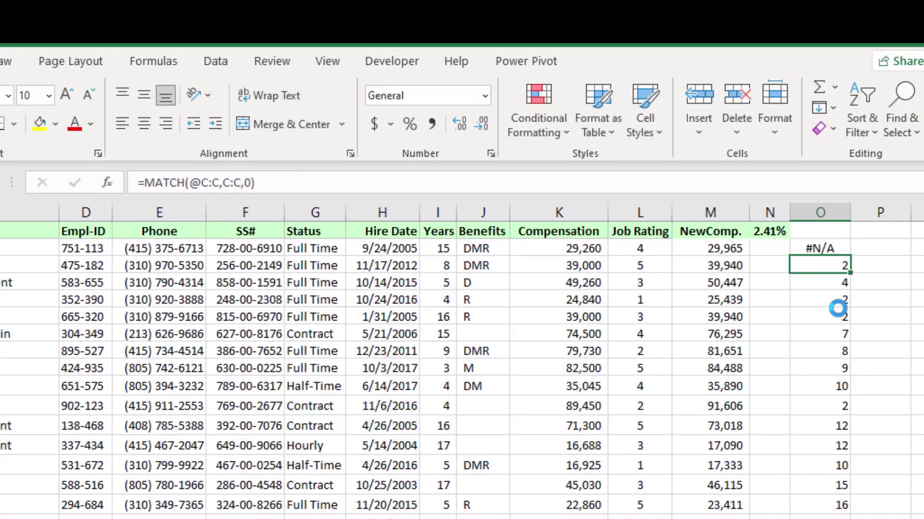
left_click(820, 250)
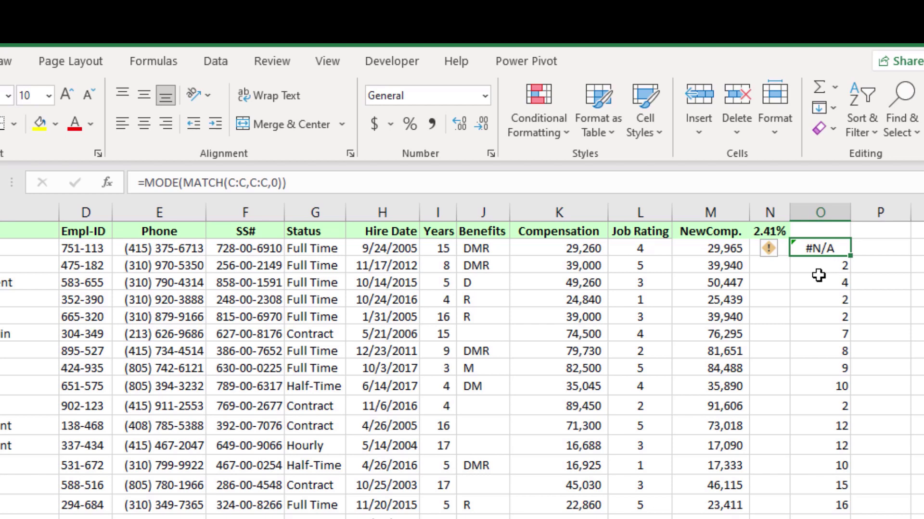
Change O2 to =MODE(IF(C:C<>"",MATCH(C:C,C:C,0))) so it skips blanks and returns 8
left_click(186, 182)
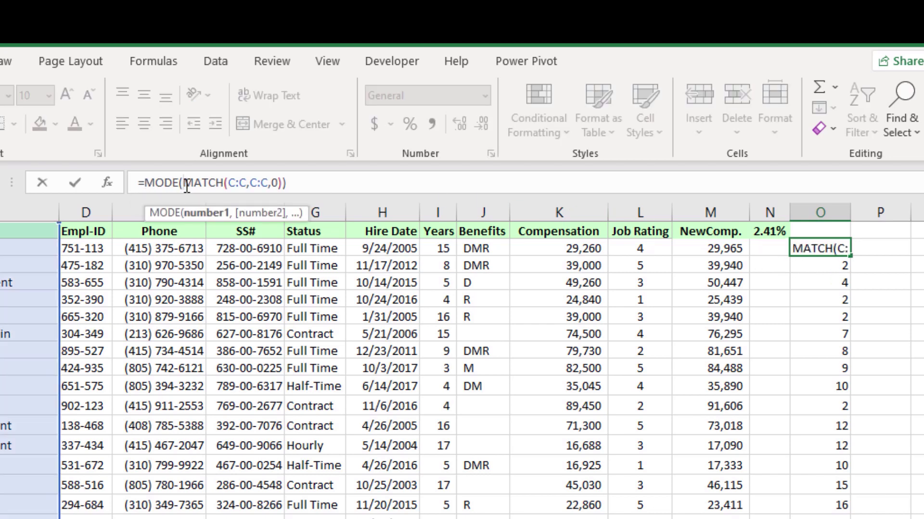
type("if")
key("Tab")
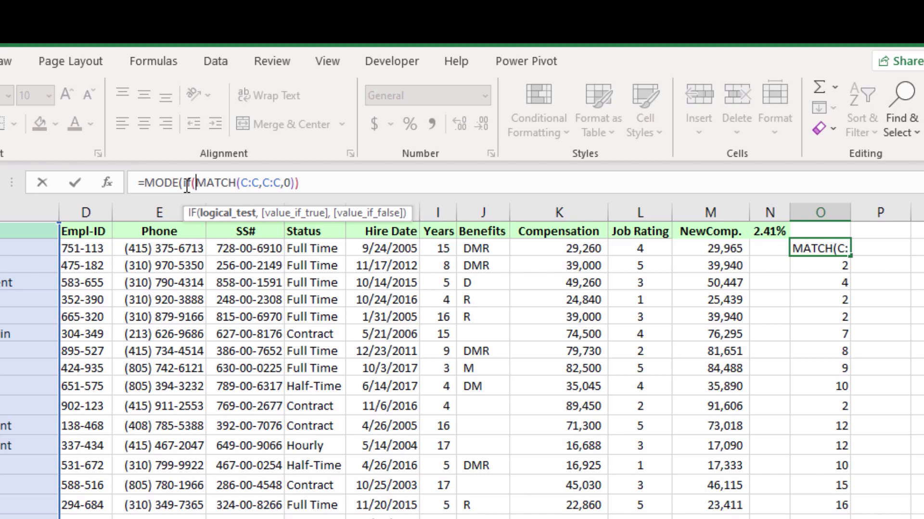
type("c:c")
type("<>\"\"")
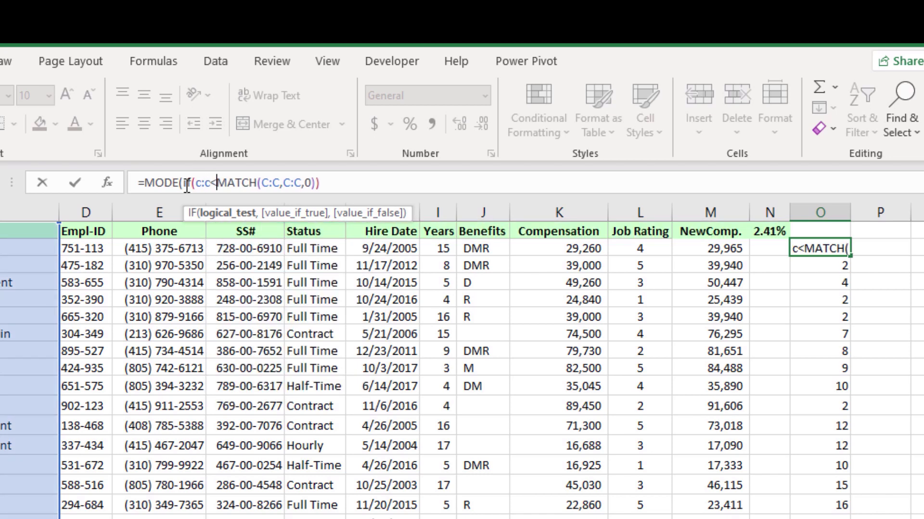
type(",")
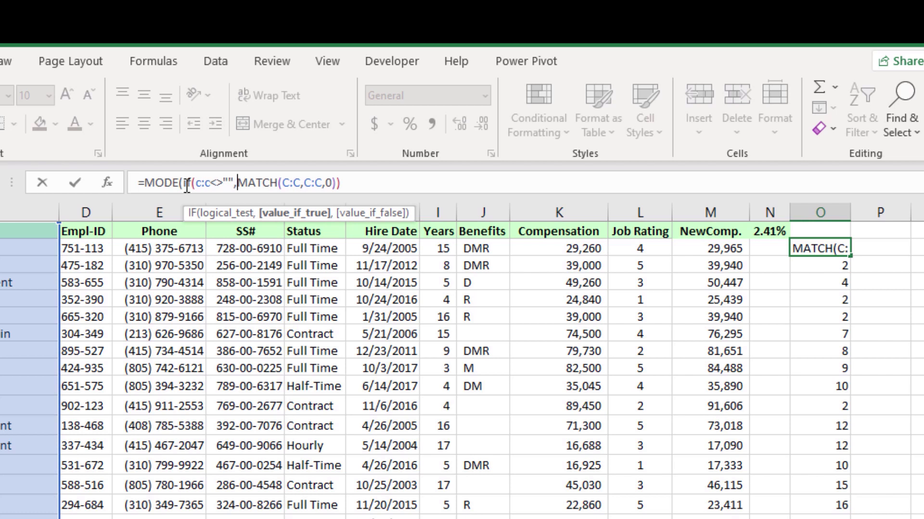
left_click(355, 186)
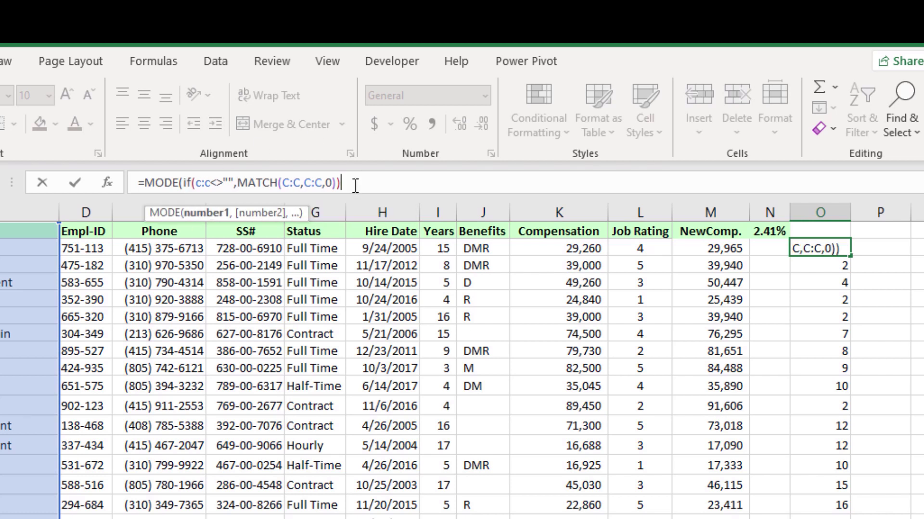
type(")")
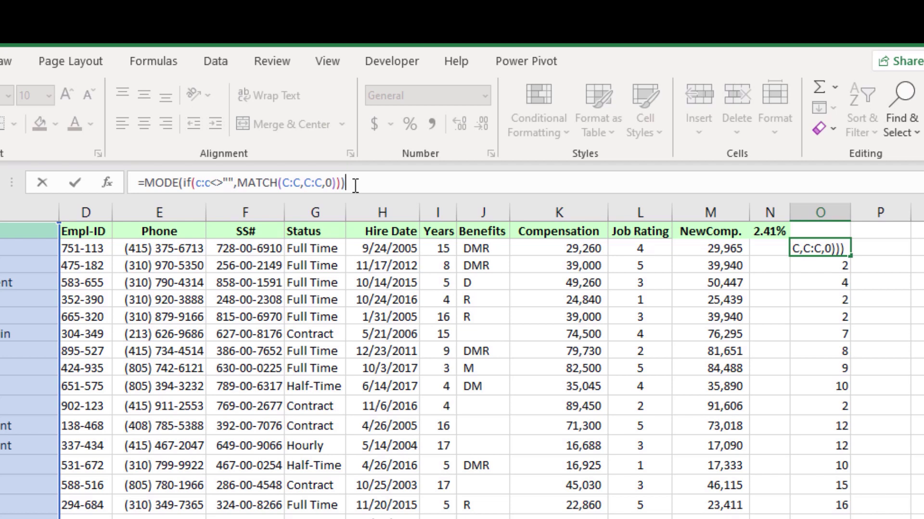
key("Return")
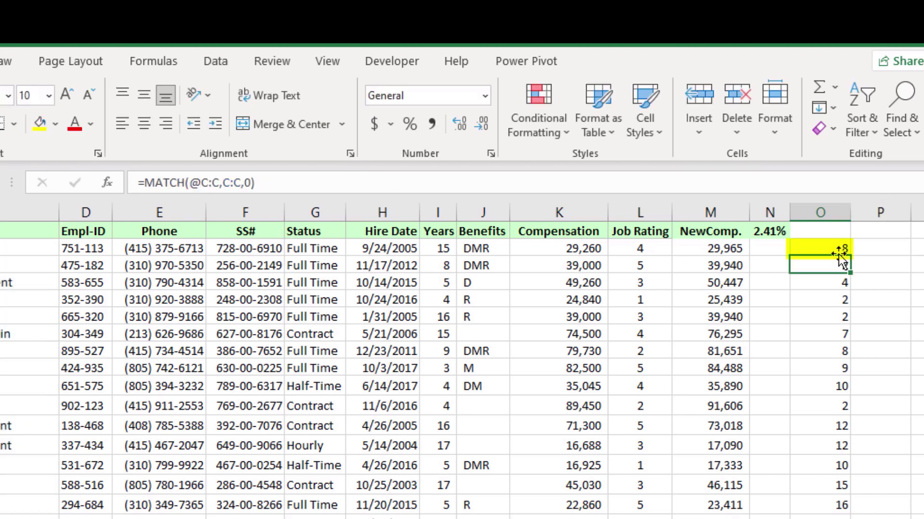
Check that C8 holds Manufacturing, then place the cursor in O2's formula for editing
left_click(835, 248)
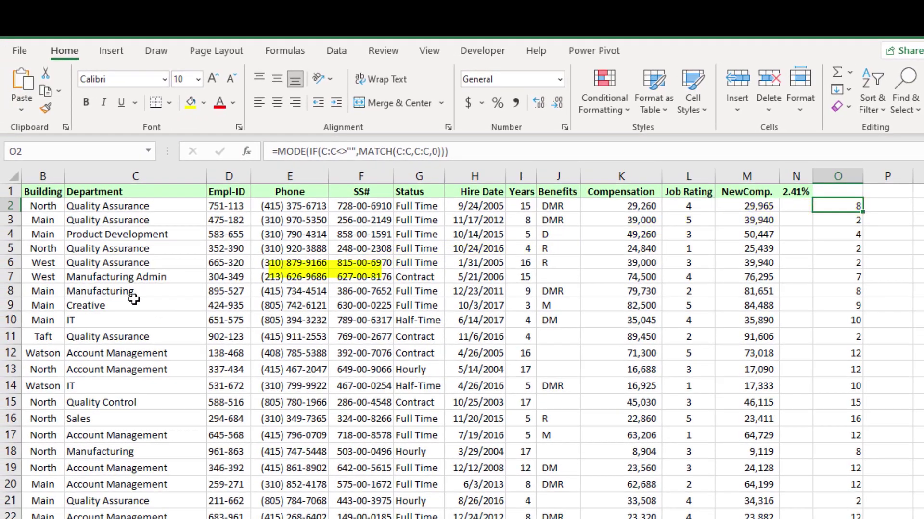
left_click(133, 295)
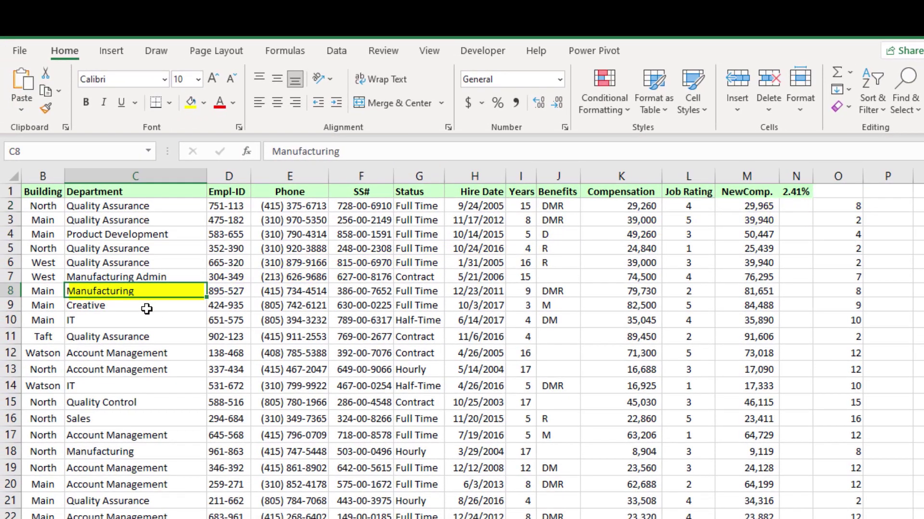
left_click(846, 204)
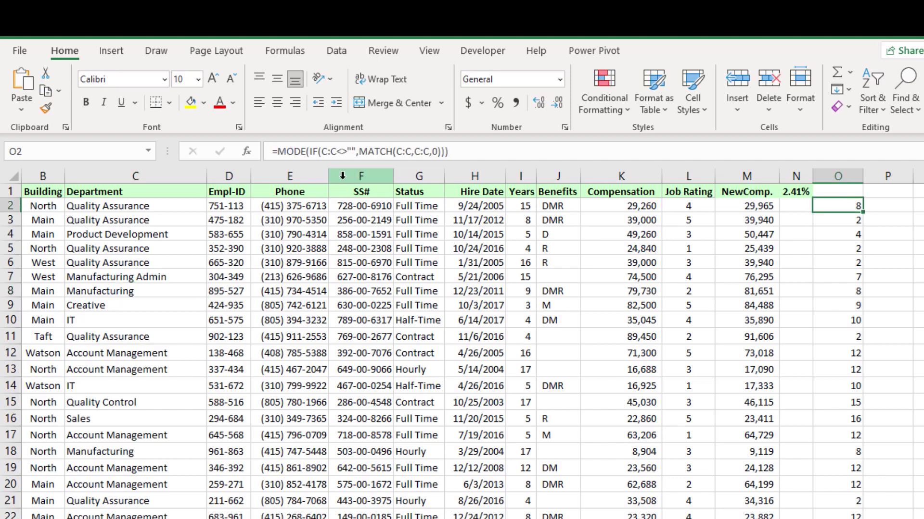
left_click(279, 152)
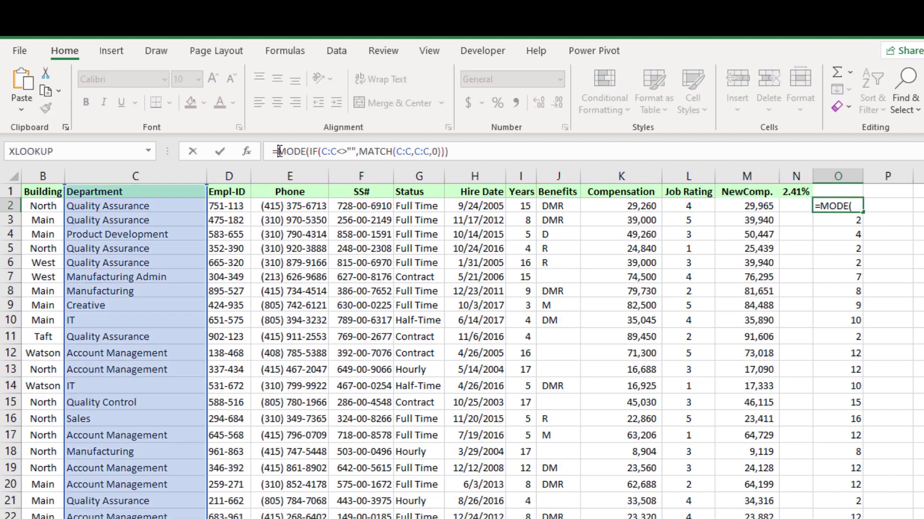
Wrap O2's formula in INDEX(C:C, ...) so it returns Manufacturing
type("INDEX(")
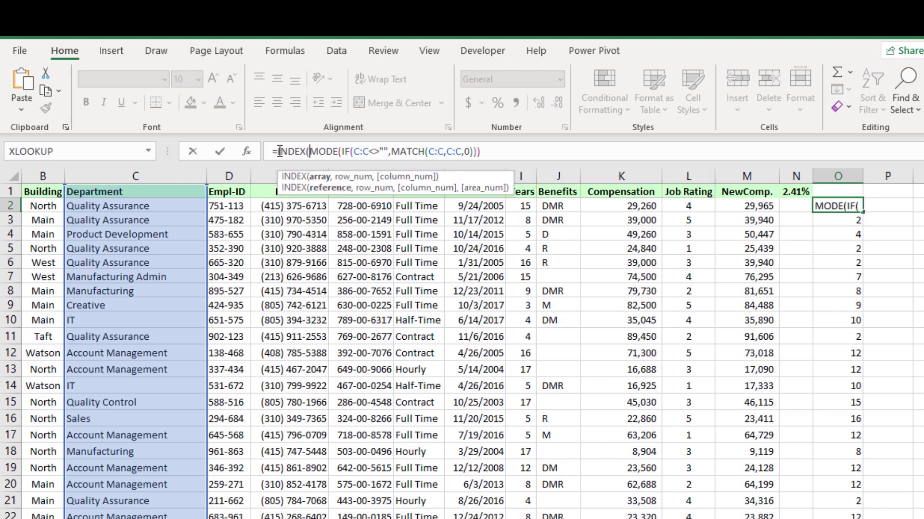
type("C:")
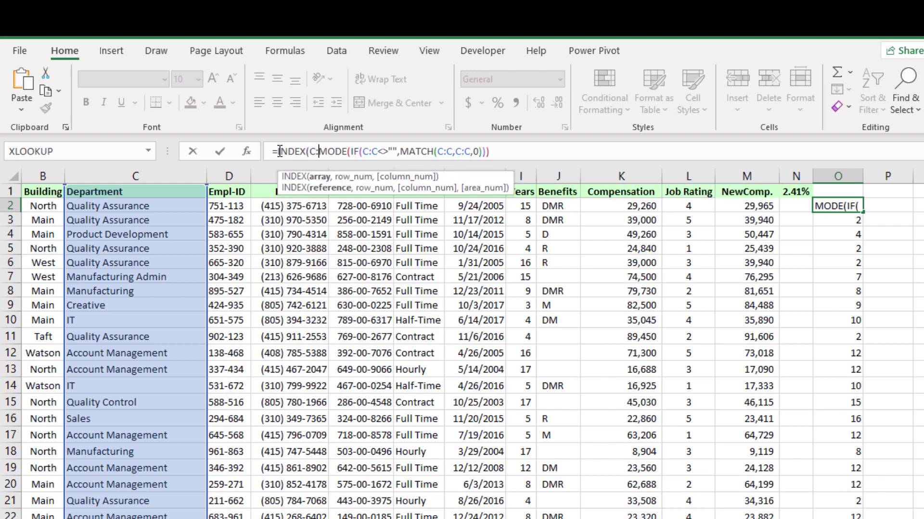
type("C,")
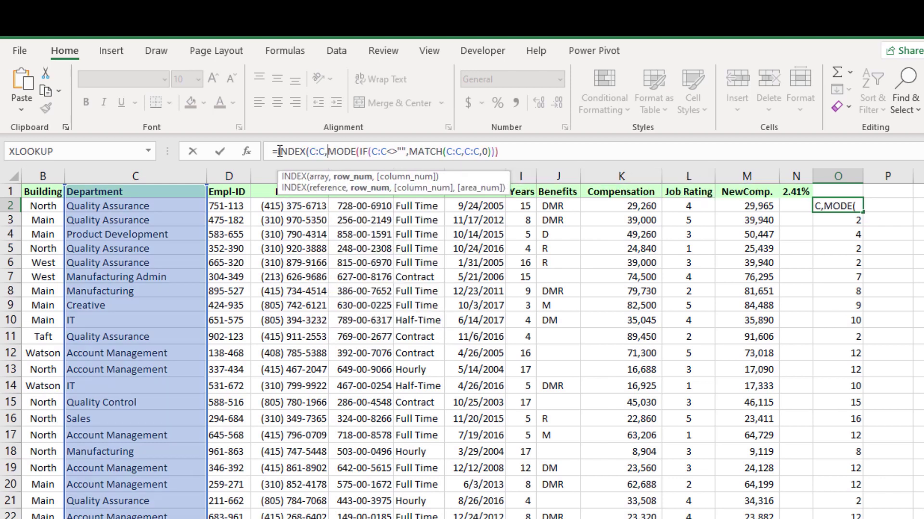
left_click(514, 155)
type(")")
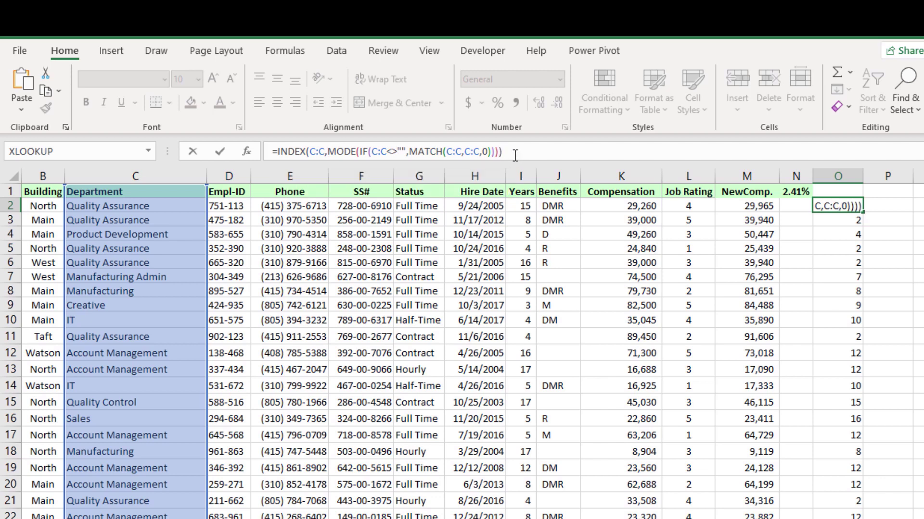
key("Return")
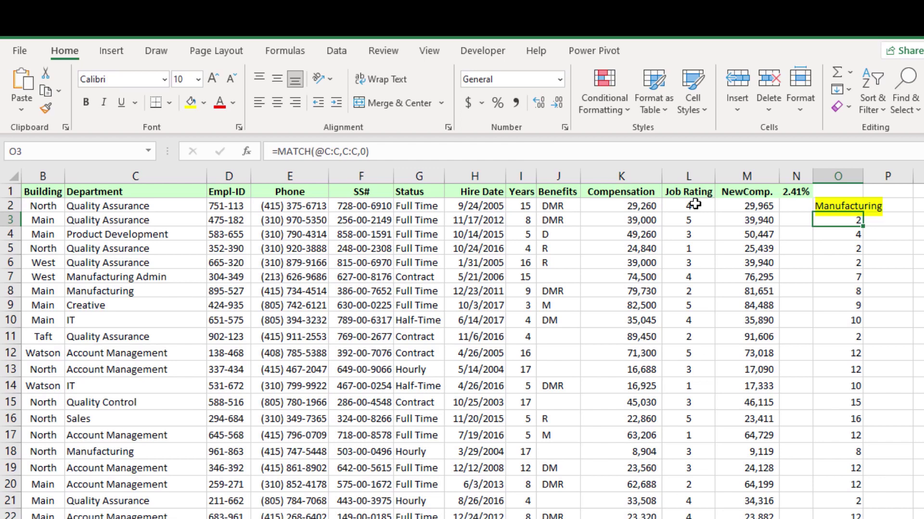
Auto-fit column O so Manufacturing shows in full
double_click(865, 177)
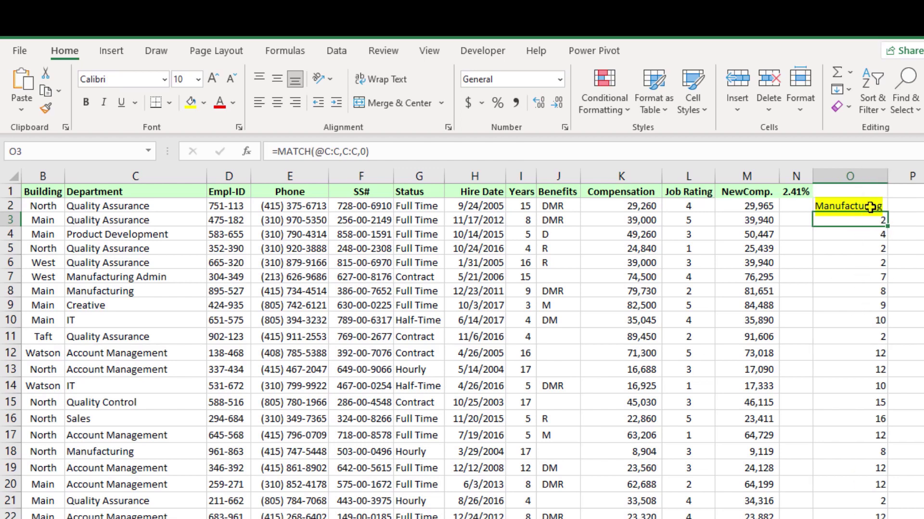
left_click(861, 209)
left_click(842, 253)
left_click(841, 257)
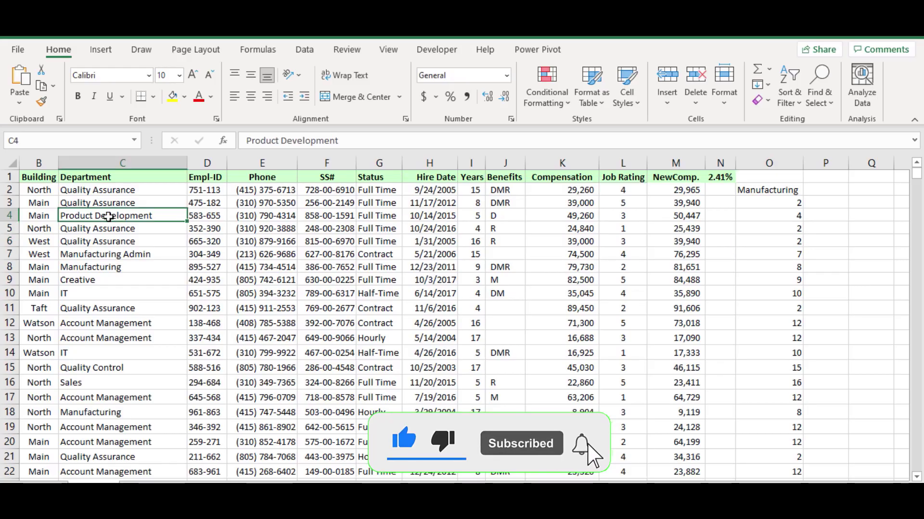
Insert a PivotTable from A1:N742 at cell Q3 on the existing worksheet
left_click(100, 50)
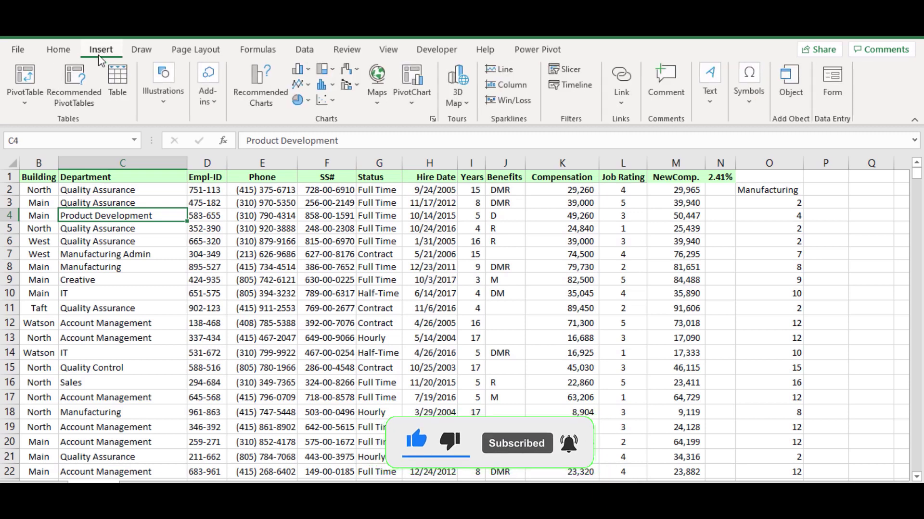
left_click(29, 107)
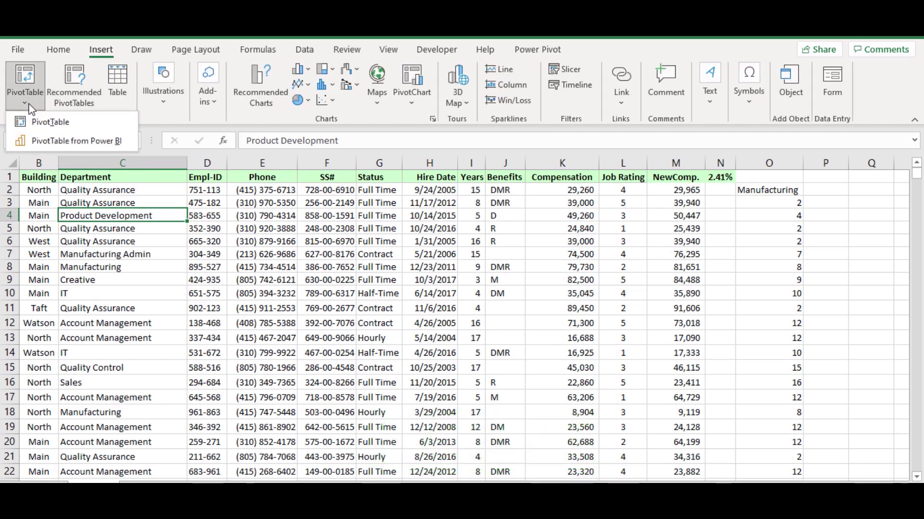
left_click(35, 119)
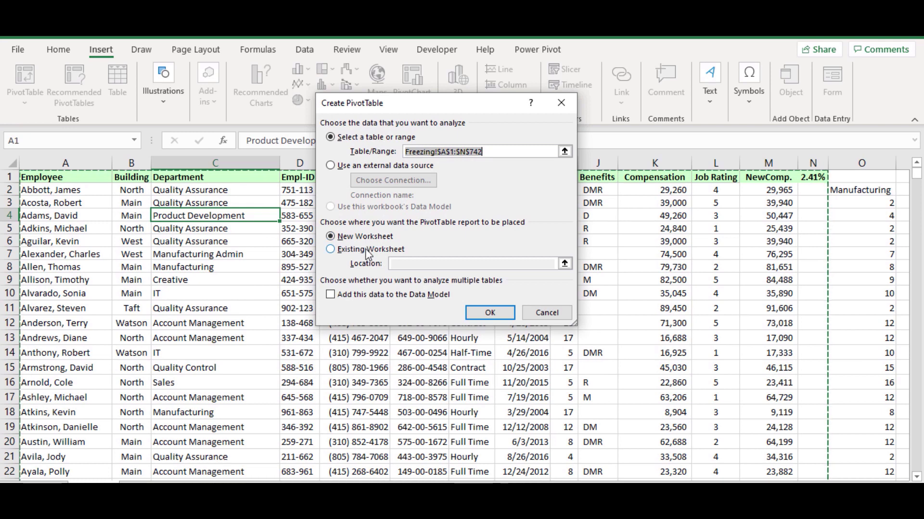
left_click(367, 250)
left_click(565, 264)
scroll(577, 236, "right", 3)
left_click(591, 203)
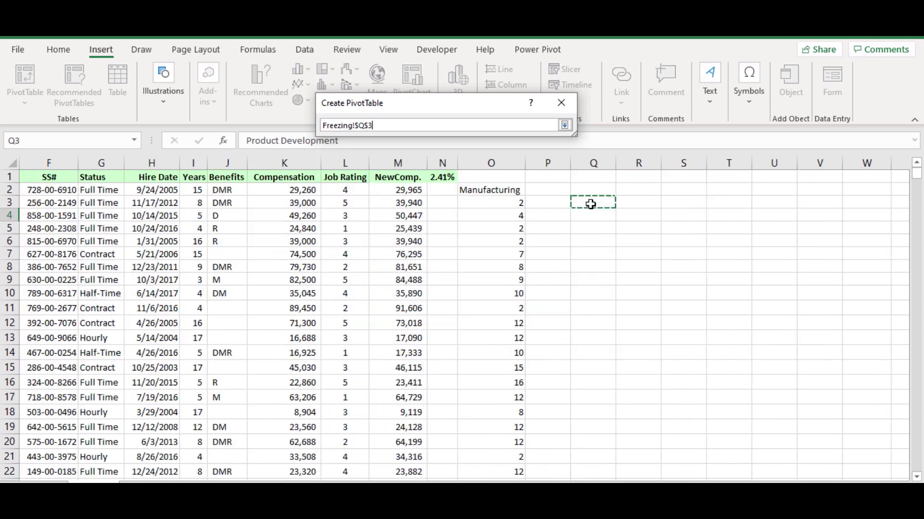
key("Return")
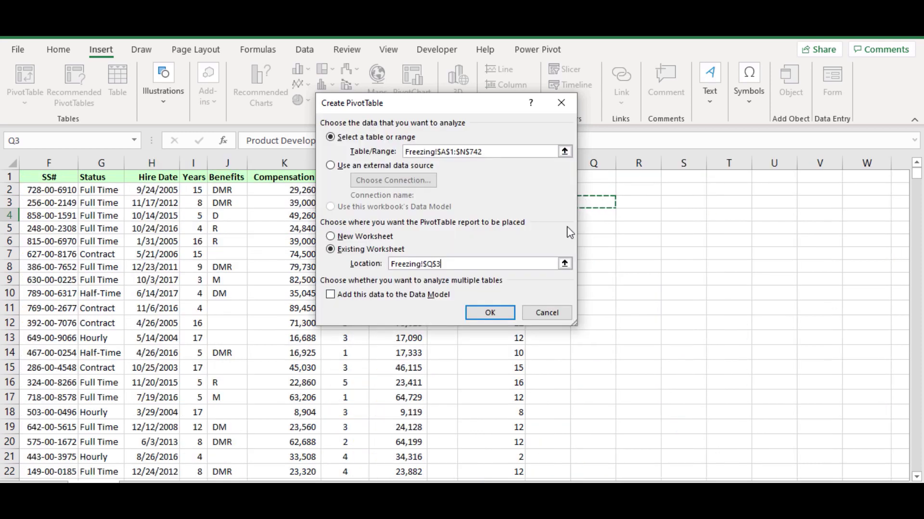
left_click(495, 314)
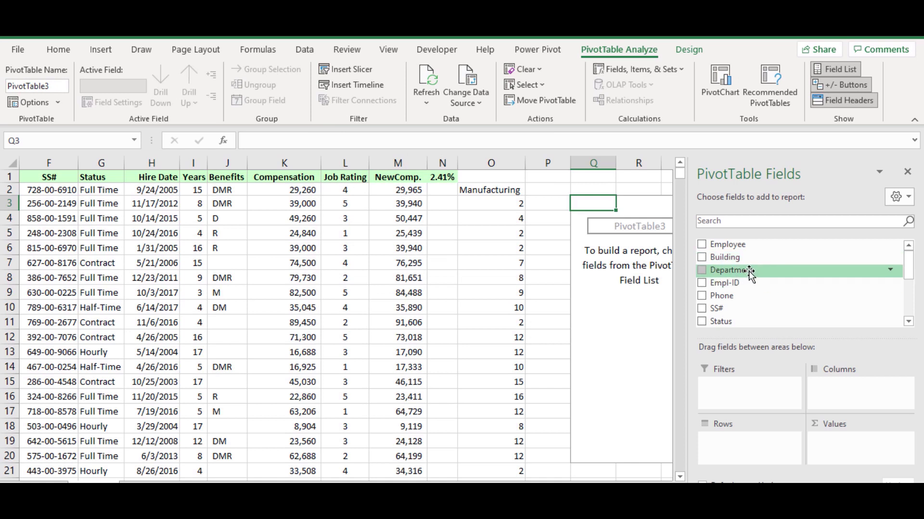
Add Department to the pivot's Rows and Values, giving a Count of Department
left_click_drag(749, 271, 756, 358)
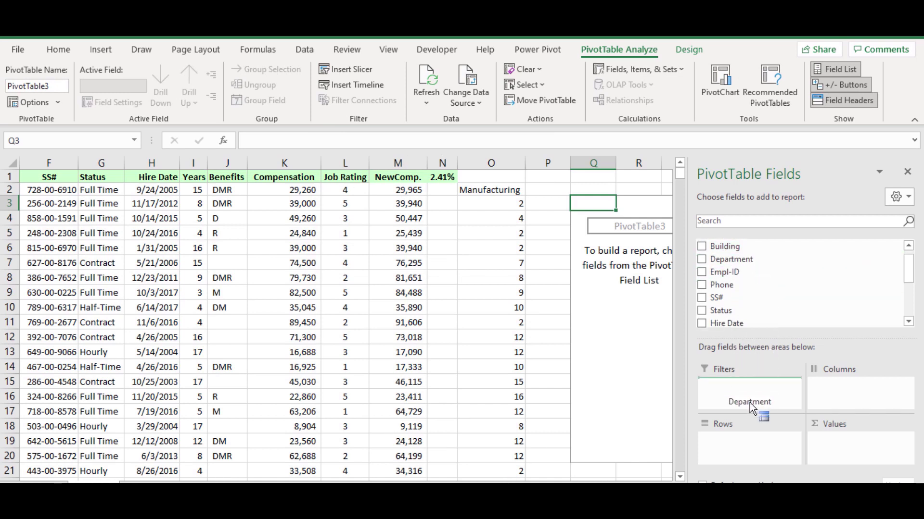
left_click_drag(745, 442, 737, 438)
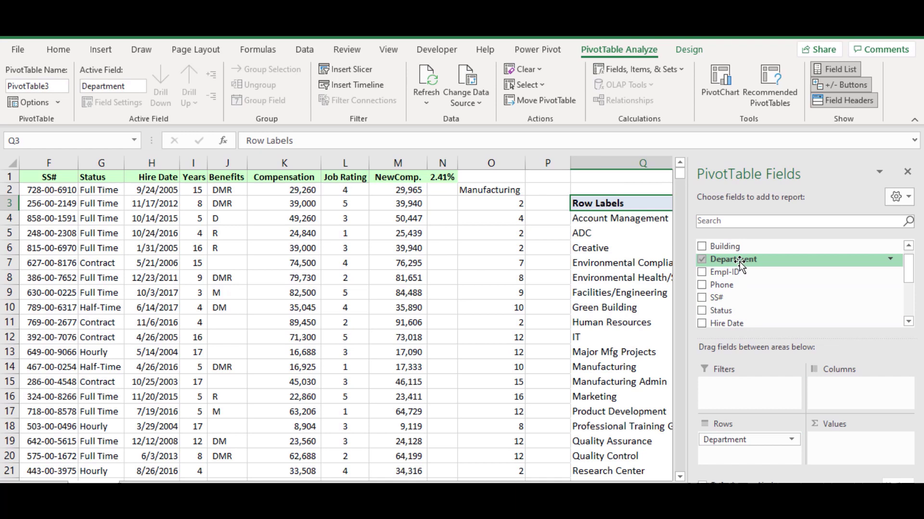
left_click_drag(738, 260, 775, 284)
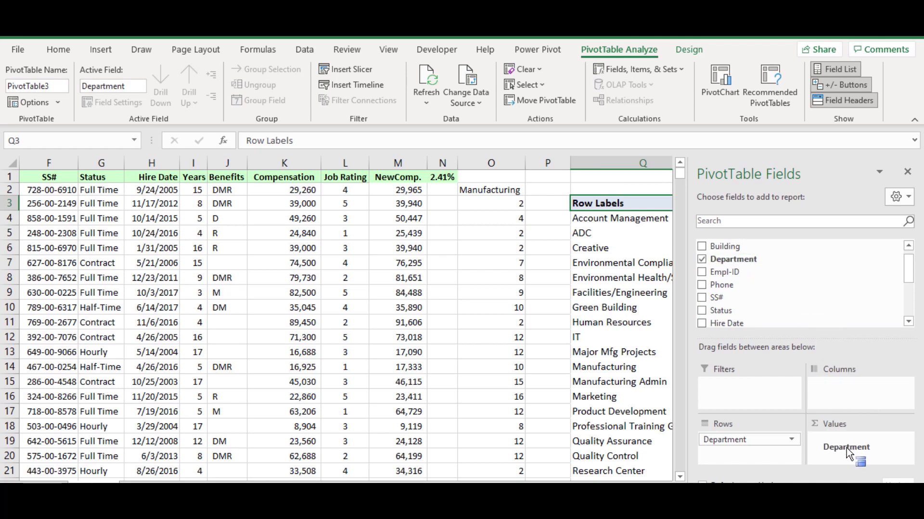
left_click(907, 171)
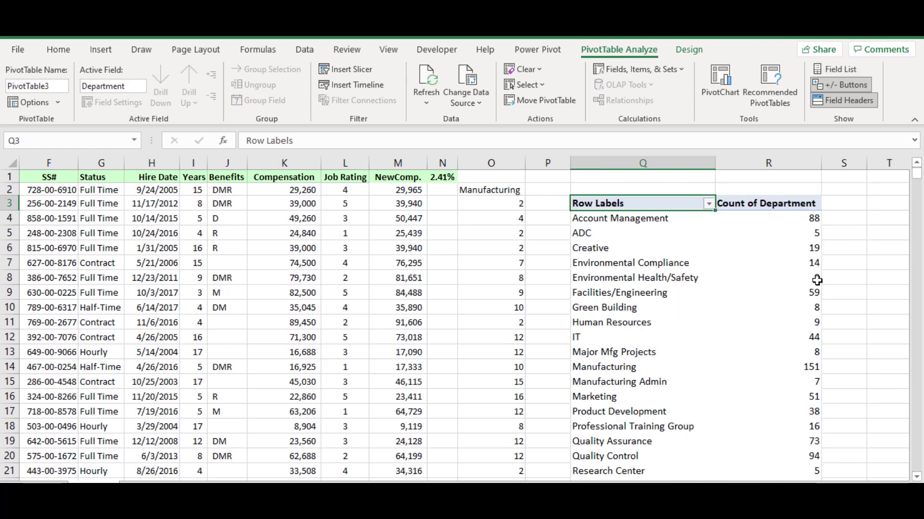
left_click(787, 230)
Sort the Count of Department Largest to Smallest, putting Manufacturing (151) first
scroll(775, 324, "down", 2)
scroll(782, 313, "up", 2)
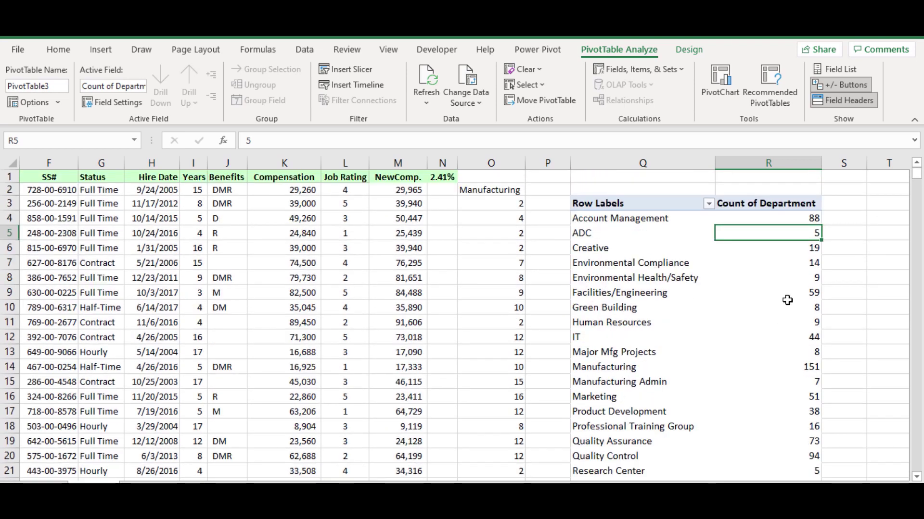
right_click(785, 259)
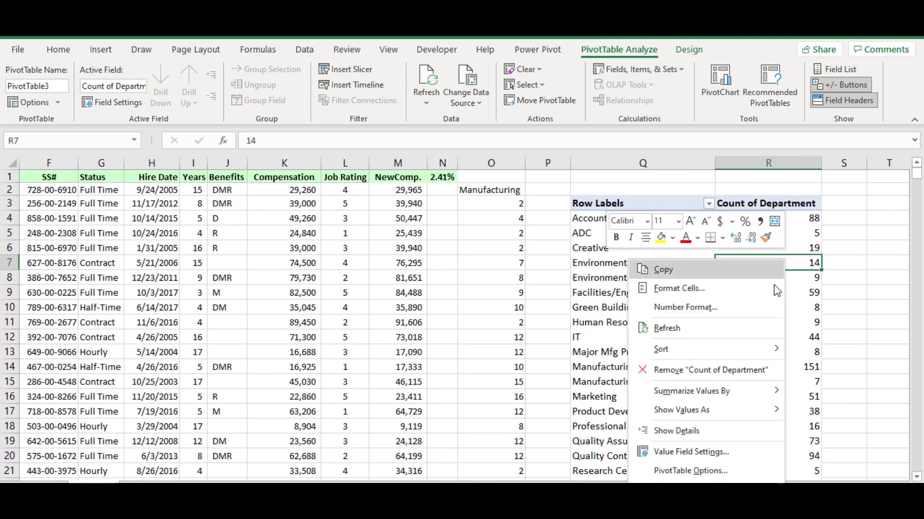
mouse_move(755, 353)
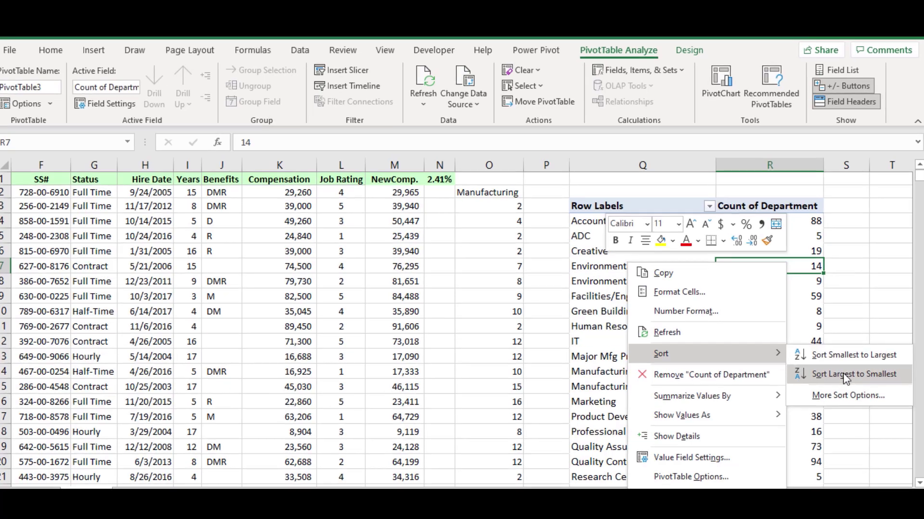
left_click(846, 375)
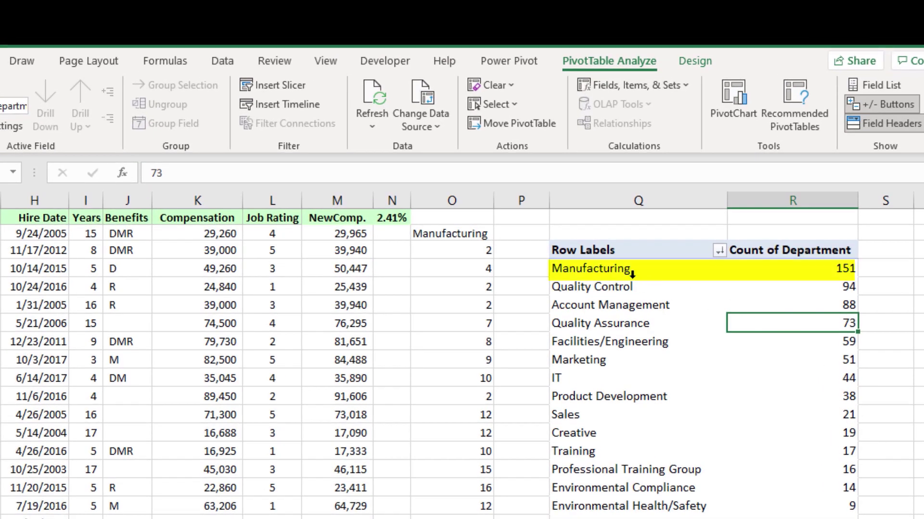
left_click(626, 272)
left_click(795, 272)
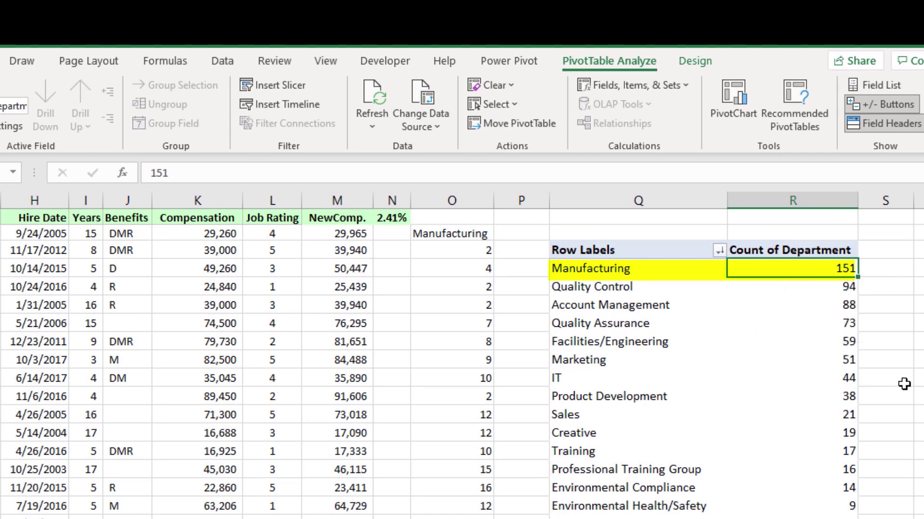
left_click(904, 384)
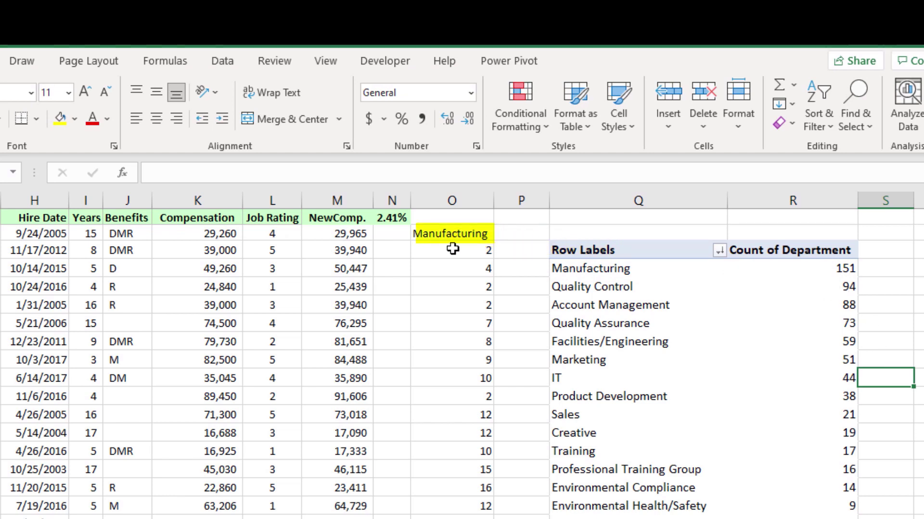
left_click(448, 235)
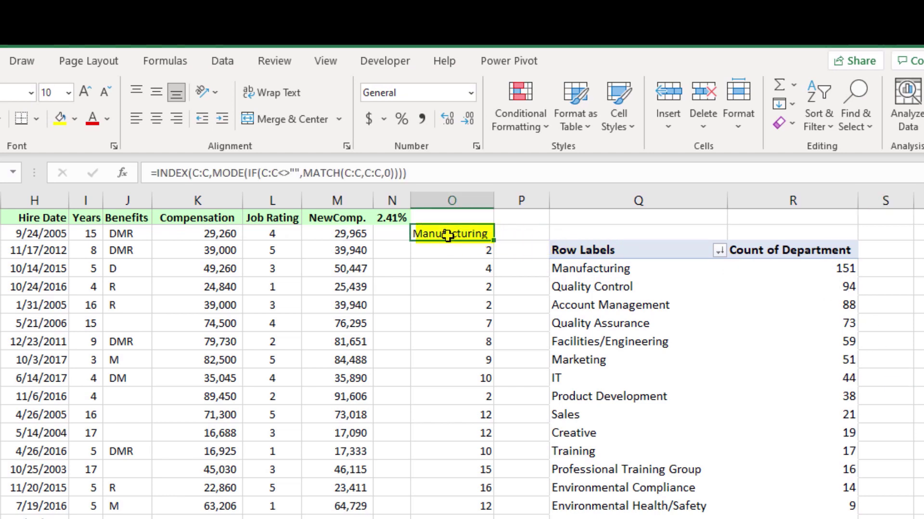